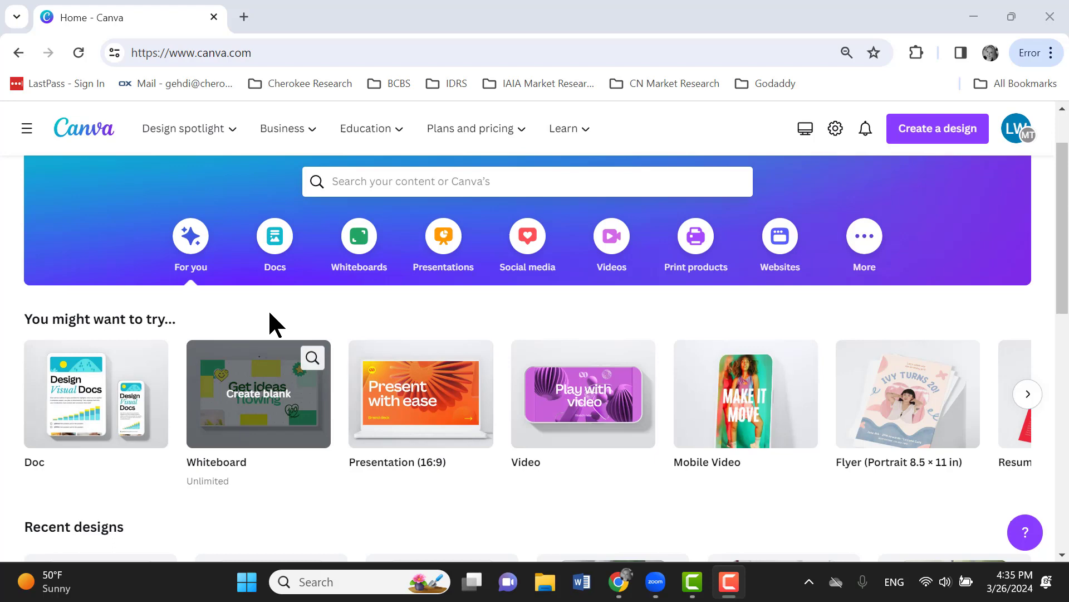
Step: Create a new blank Canva Doc and open Magic Write from the first line's + menu
left_click(274, 239)
left_click(274, 239)
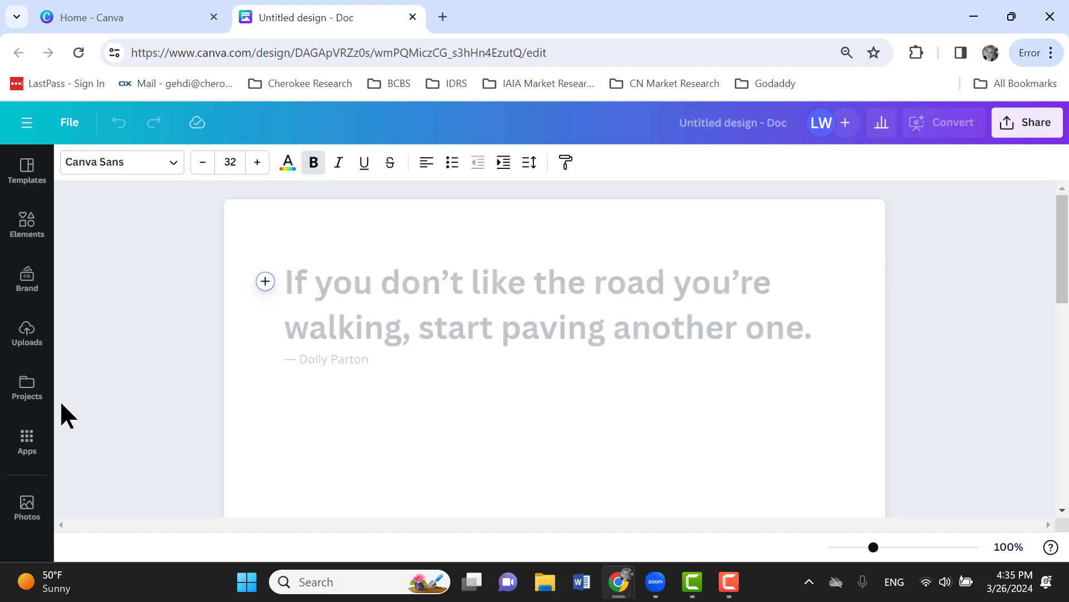
left_click(265, 282)
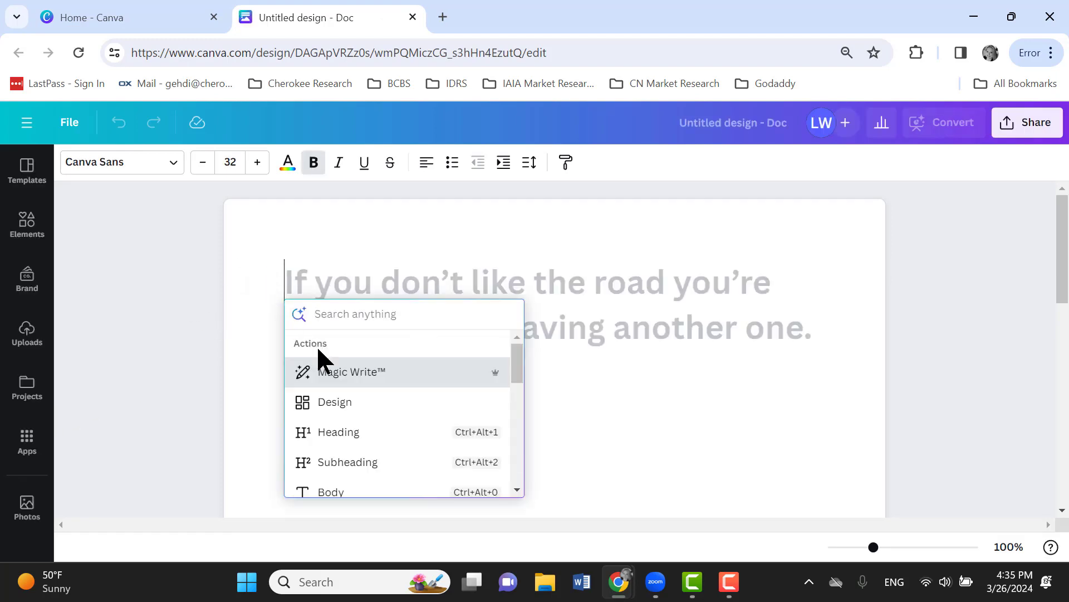
left_click(335, 372)
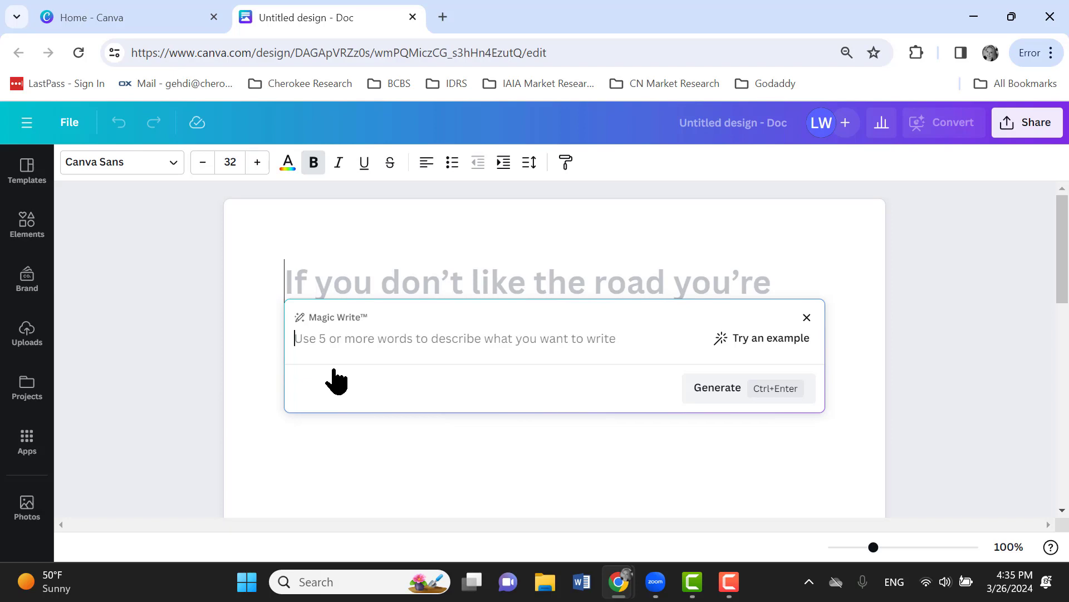
Step: Write the Magic Write prompt requesting a first-person Etsy title and description, correcting 'tital' to 'title'
type("Create")
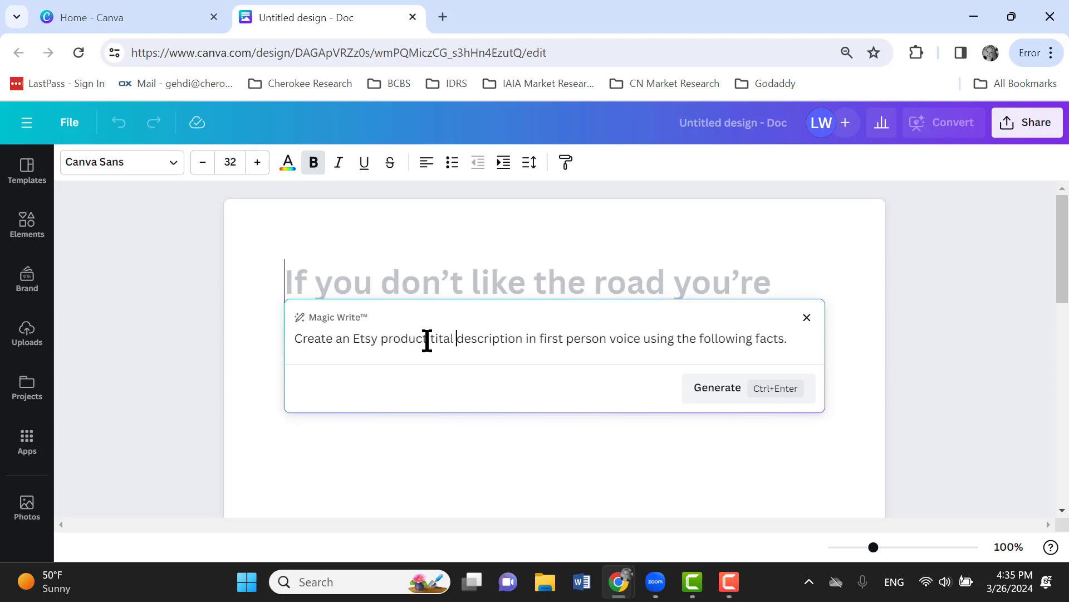
key("BackSpace")
key("BackSpace")
key("BackSpace")
type("le")
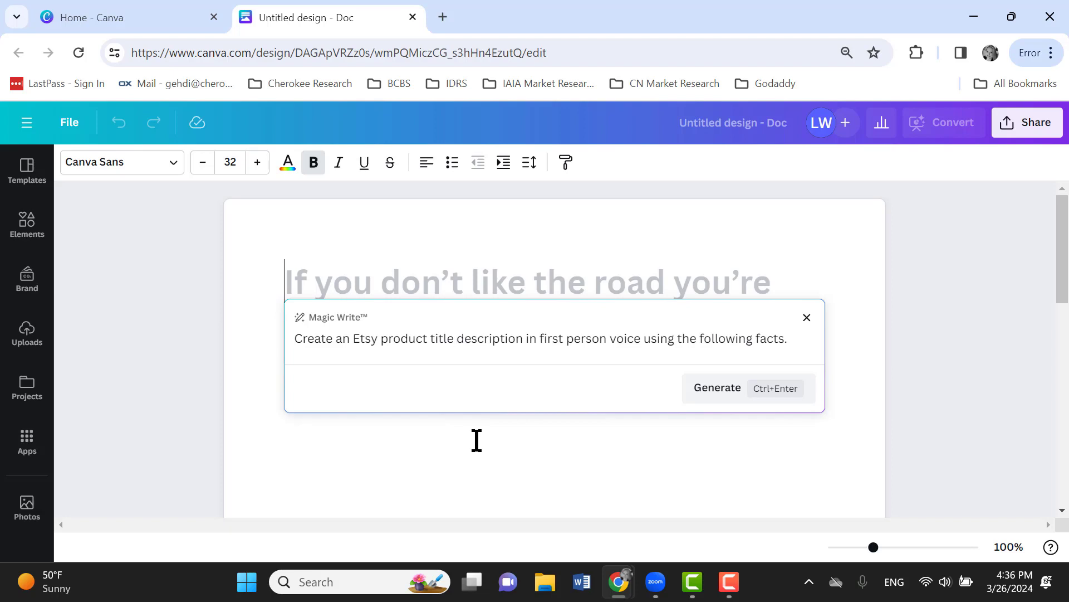
type("and")
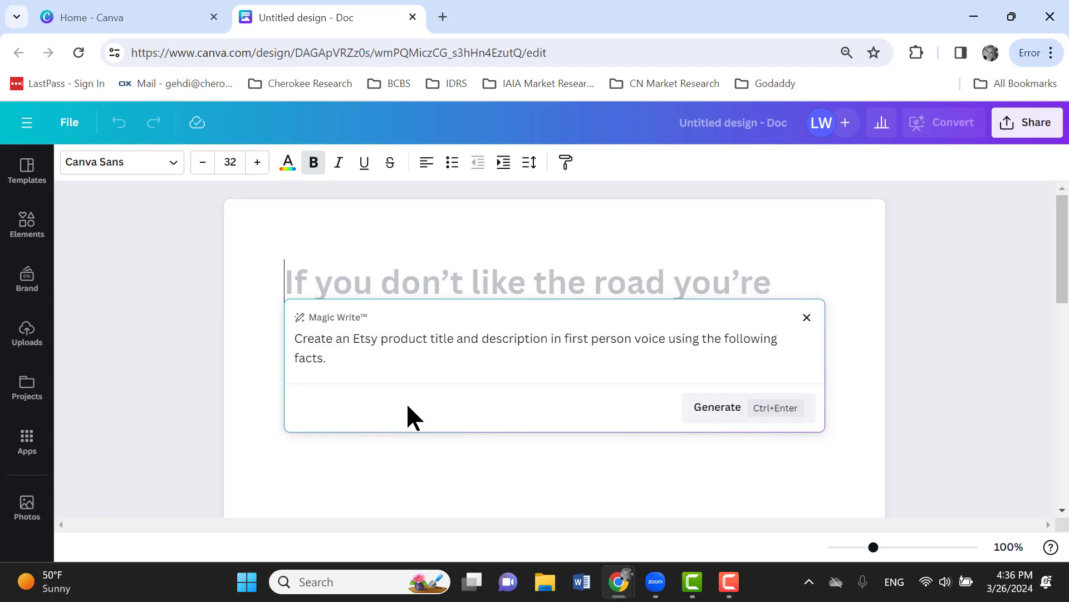
Step: Paste the earring facts list after a blank line below the prompt and review it
left_click(371, 363)
key("Return")
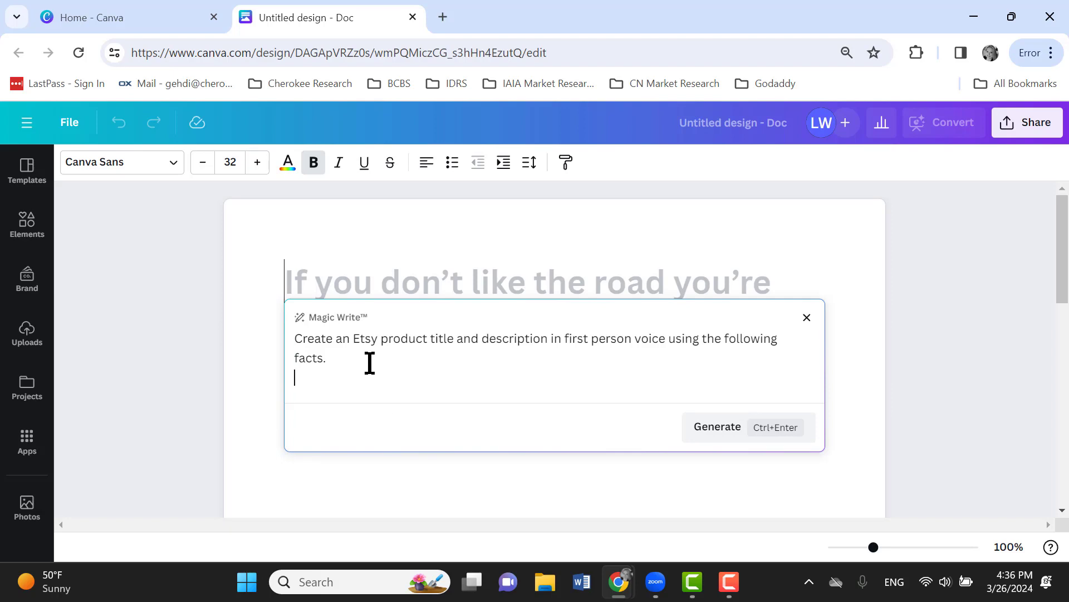
key("Return")
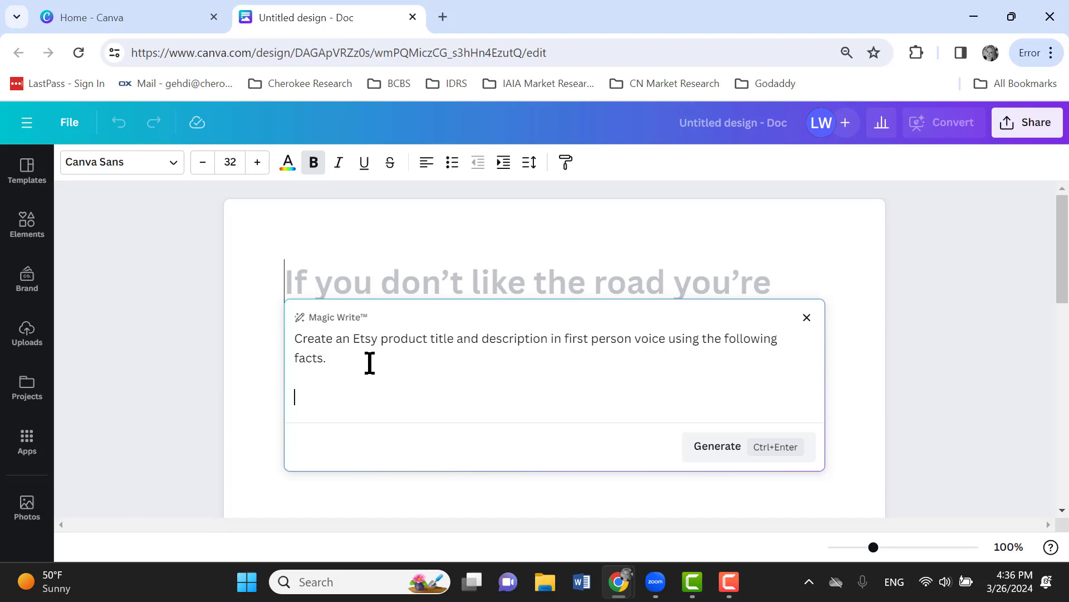
type("Two tier dentalium earrings 4mm aquamarine crystals 4 inches long green turquise bear spirt bears symbolize love hypoallergenic hooks store carefully keep dry returns not accepted look like Native")
type("r")
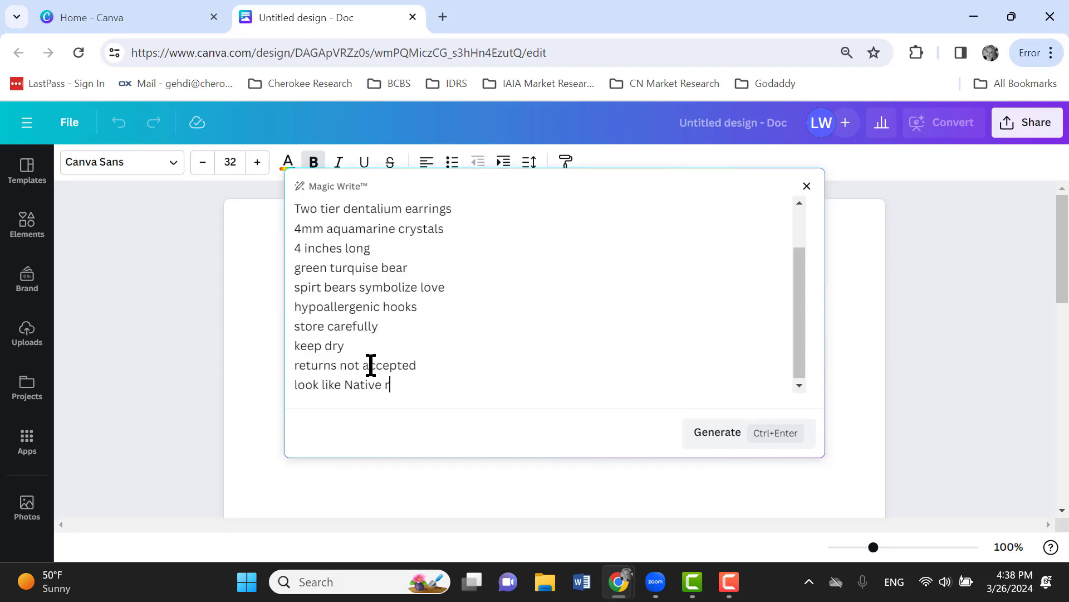
type("oyalty")
scroll(371, 364, "up", 2)
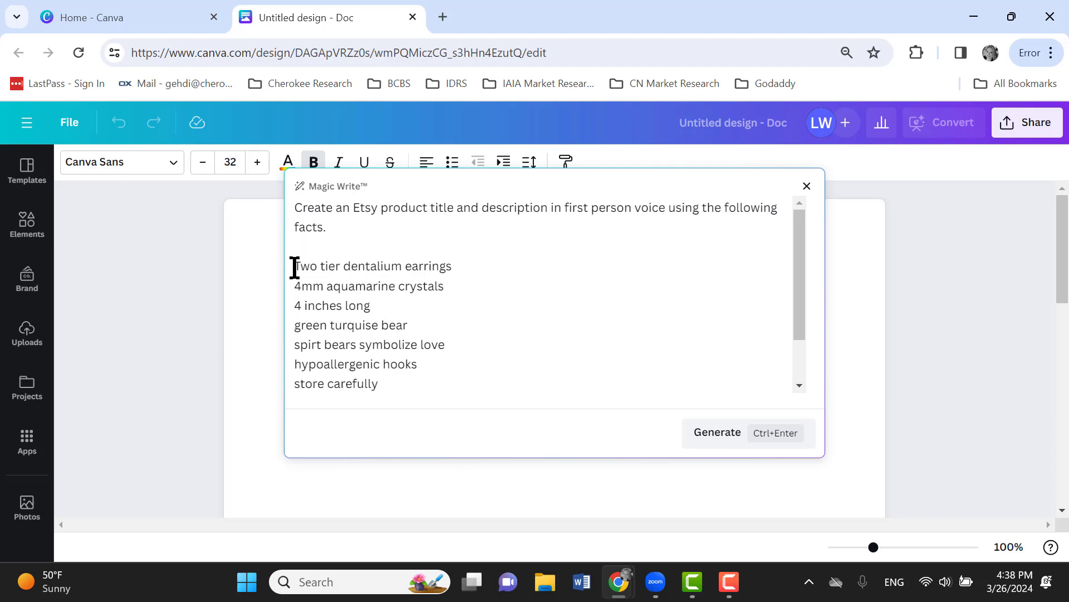
scroll(357, 329, "down", 2)
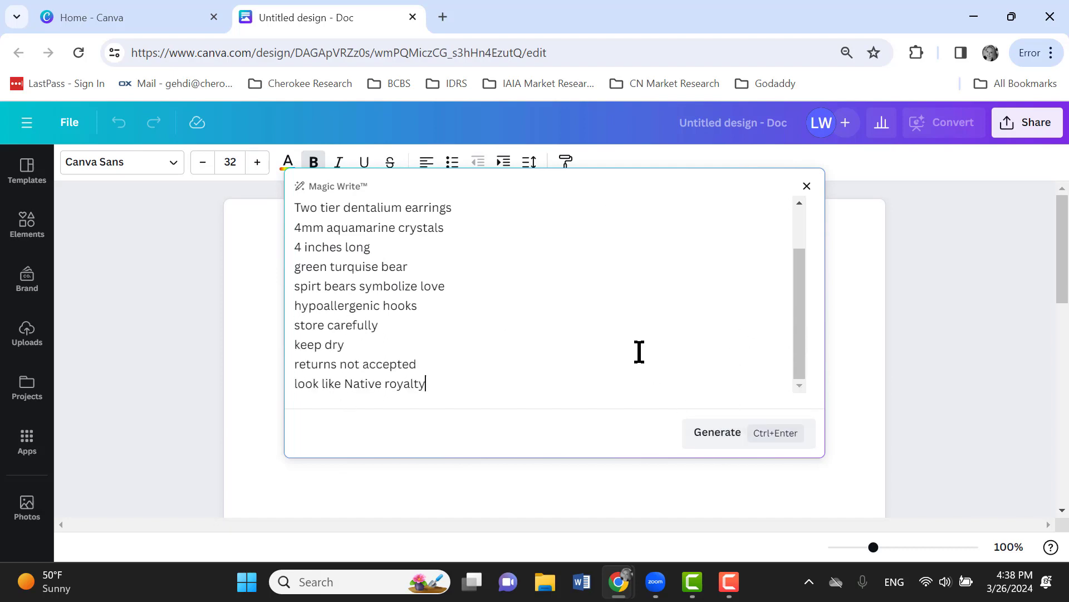
scroll(637, 351, "up", 2)
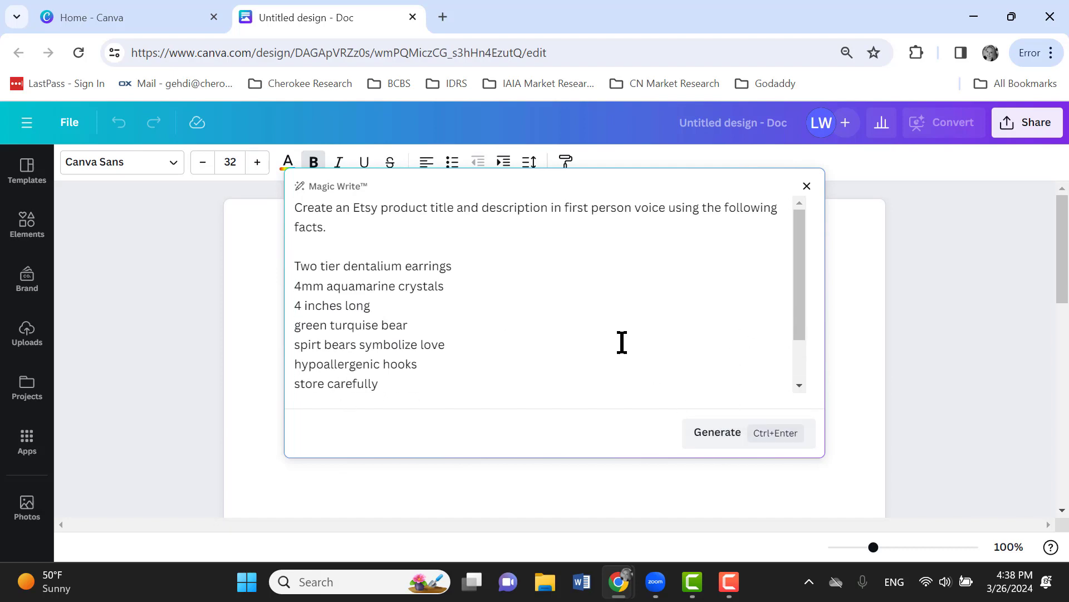
Step: Generate the Etsy listing with Magic Write and insert the result into the Doc
left_click(711, 440)
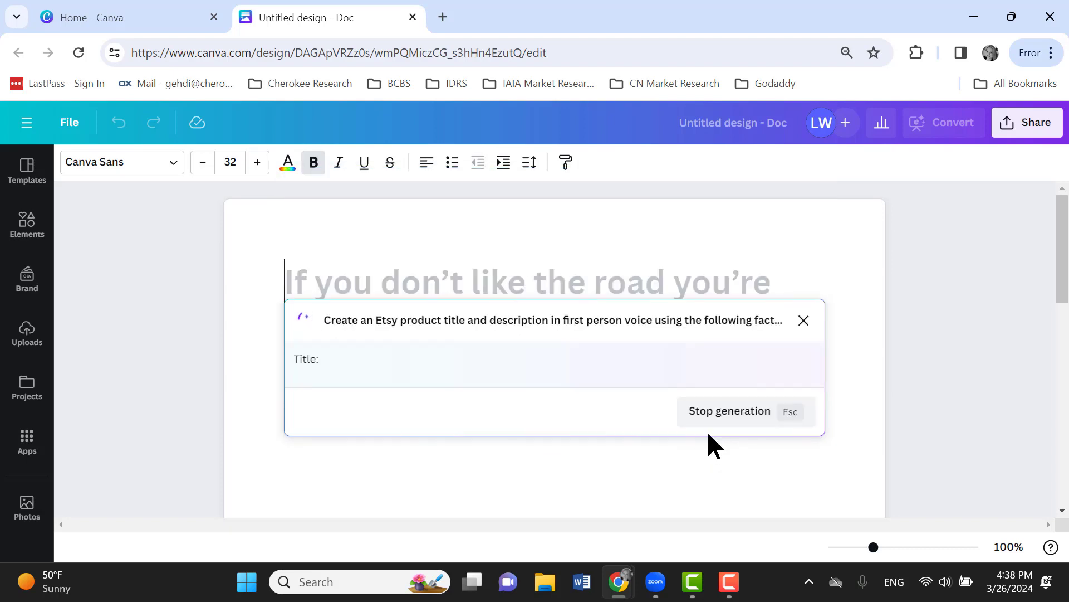
key("Escape")
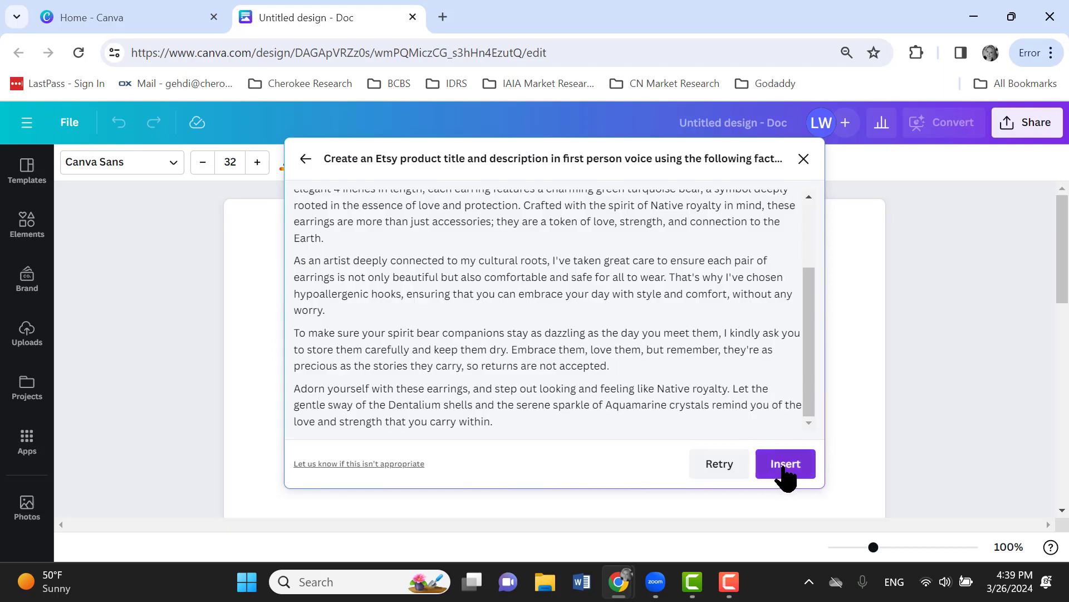
left_click(786, 464)
scroll(778, 449, "up", 3)
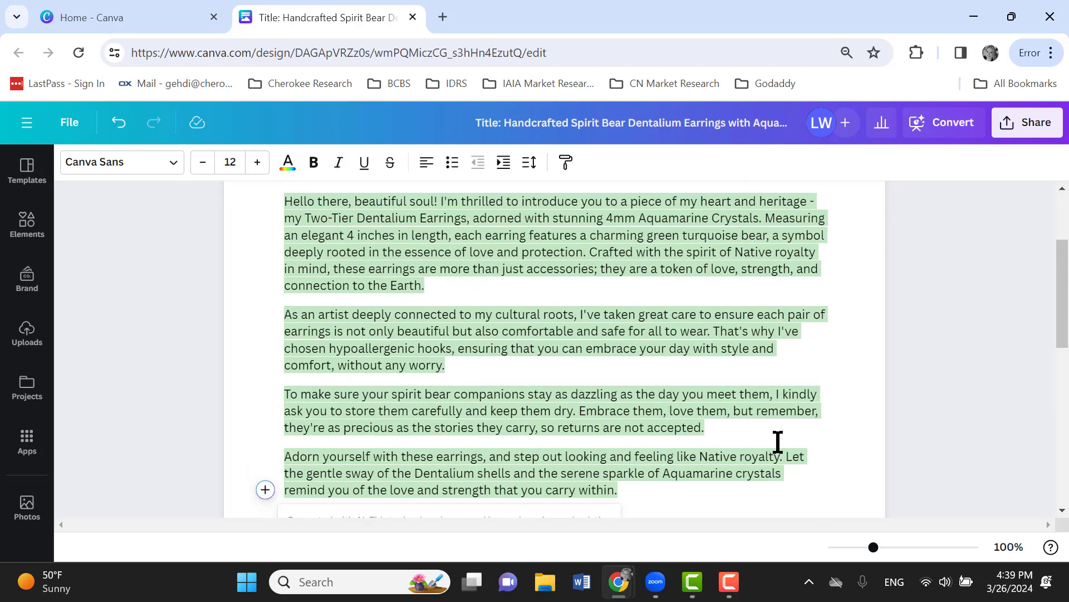
scroll(778, 442, "up", 3)
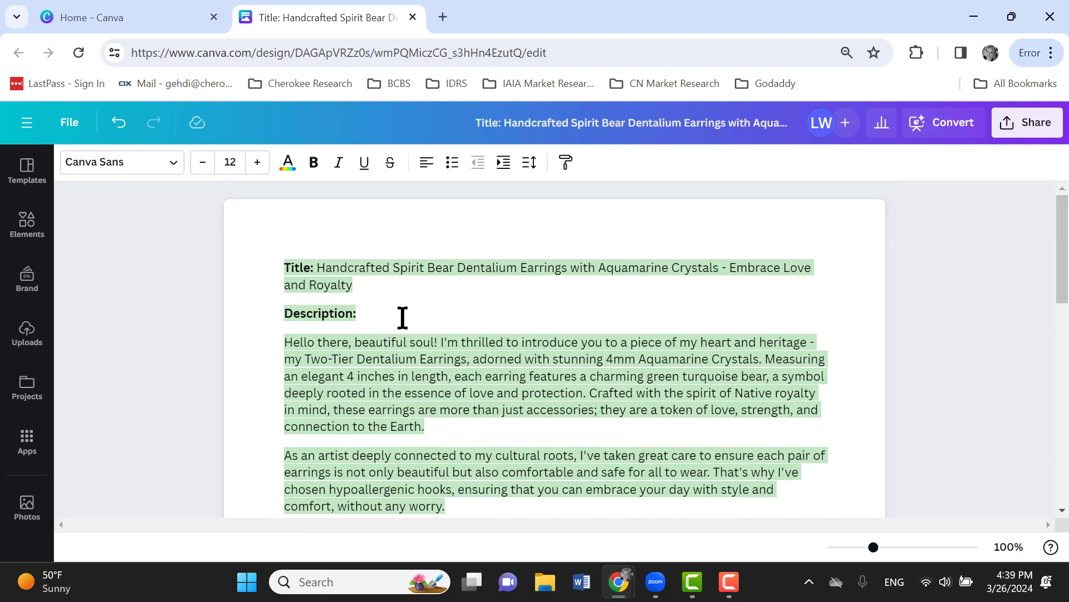
Step: Delete ' - Embrace Love and Royalty' so the title ends at 'Aquamarine Crystals'
left_click(402, 317)
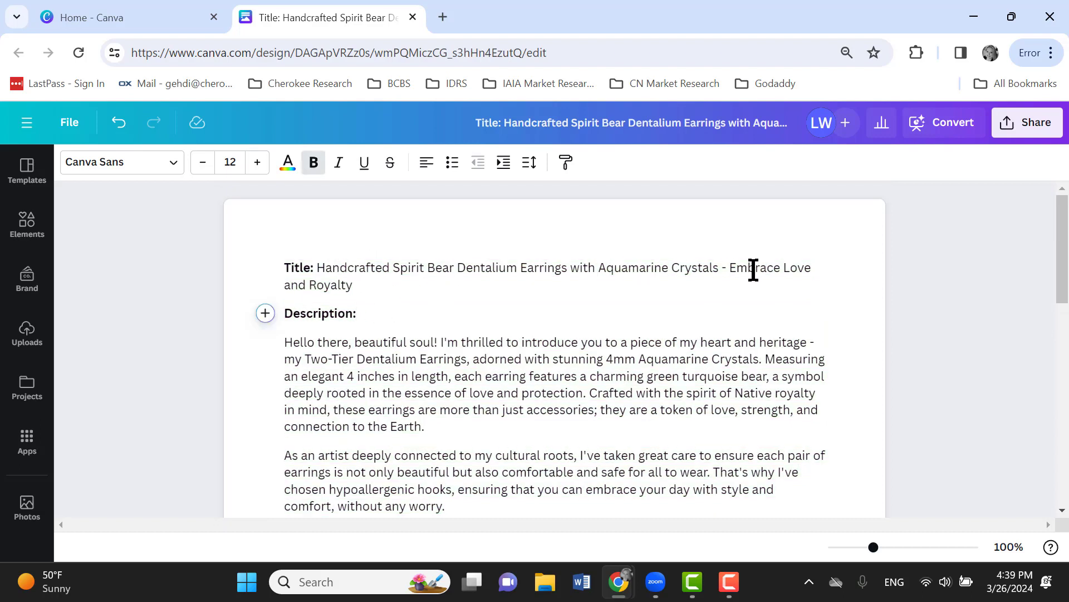
left_click_drag(719, 269, 353, 285)
key("BackSpace")
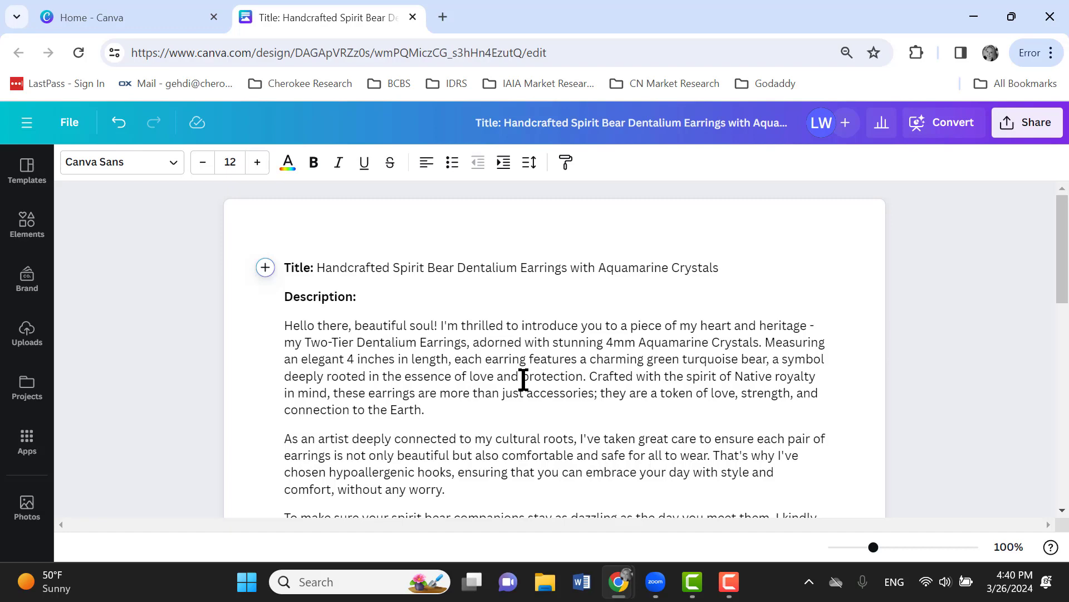
scroll(535, 384, "down", 3)
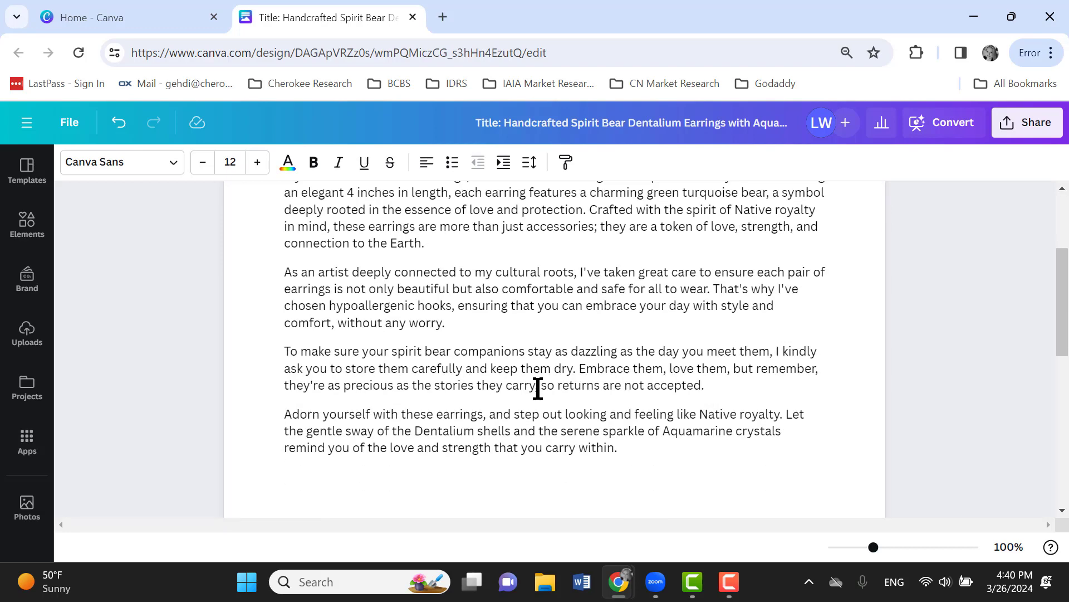
scroll(538, 388, "up", 2)
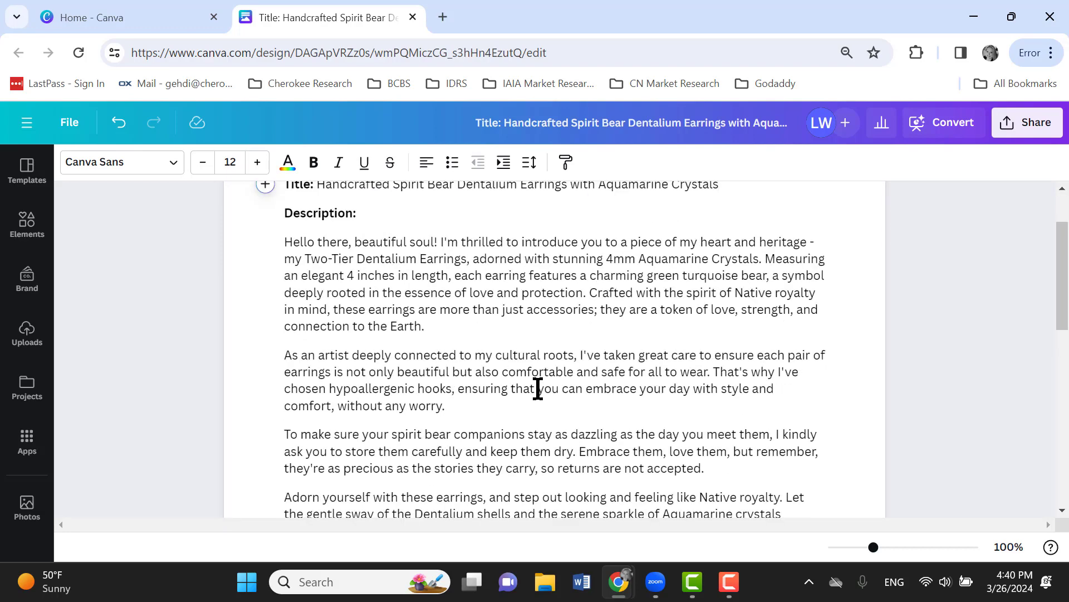
scroll(538, 389, "up", 2)
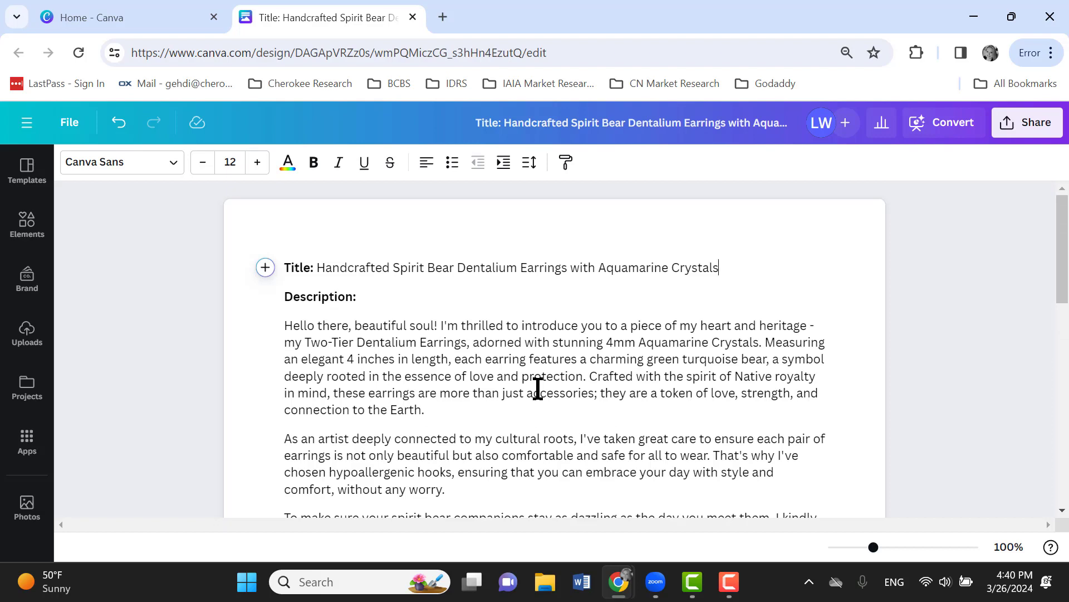
scroll(538, 388, "down", 3)
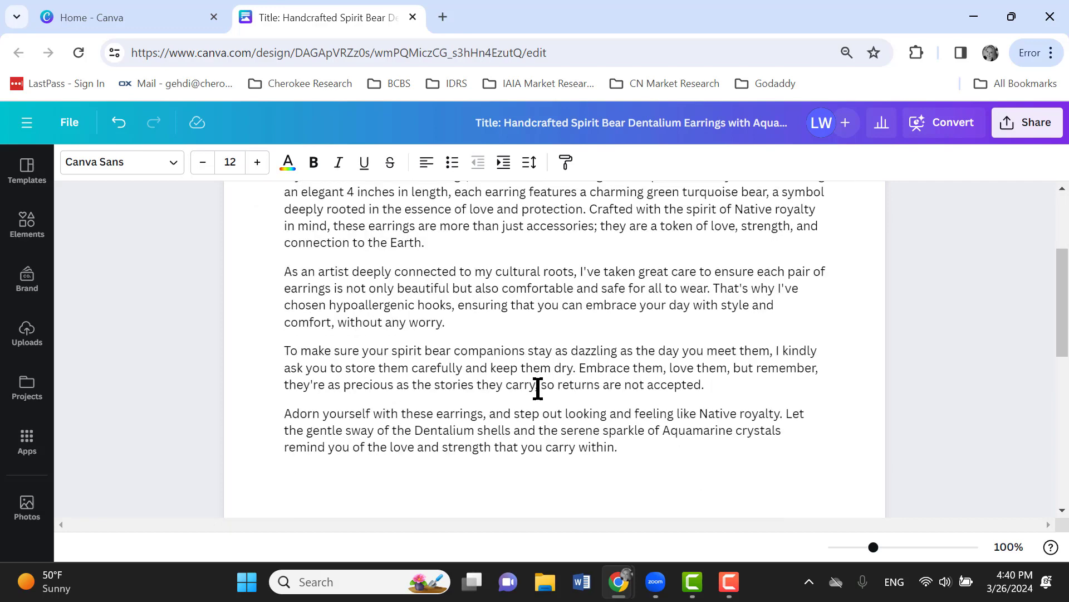
scroll(538, 388, "up", 2)
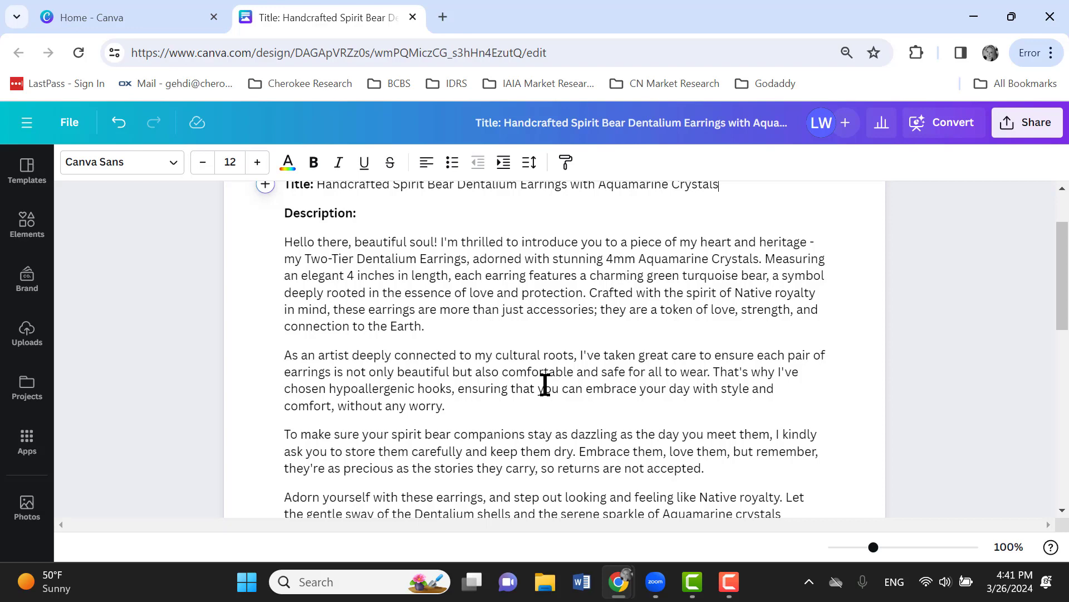
scroll(544, 384, "down", 2)
scroll(544, 382, "up", 2)
left_click(287, 355)
key("BackSpace")
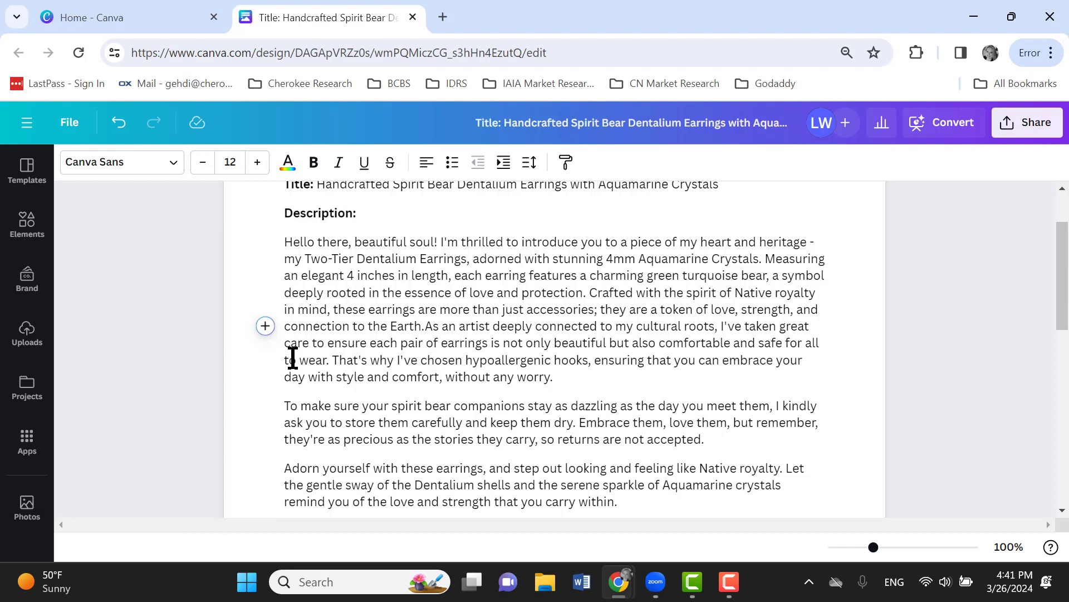
key("Return")
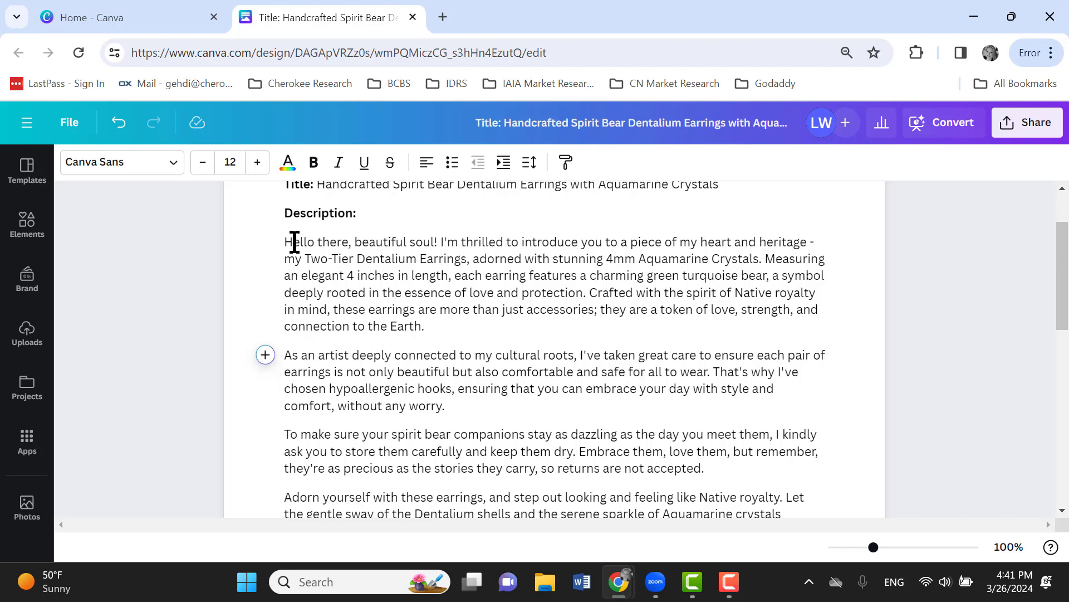
Step: Delete the 'Hello there, beautiful soul!' opener, then scroll through the four-paragraph description to review it
left_click_drag(281, 241, 454, 247)
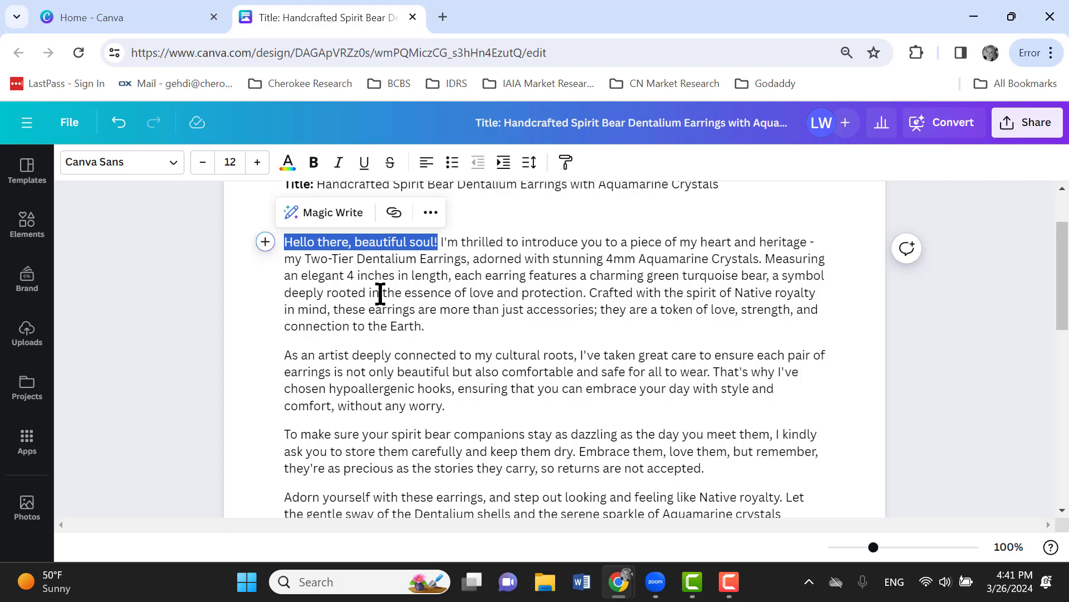
key("Delete")
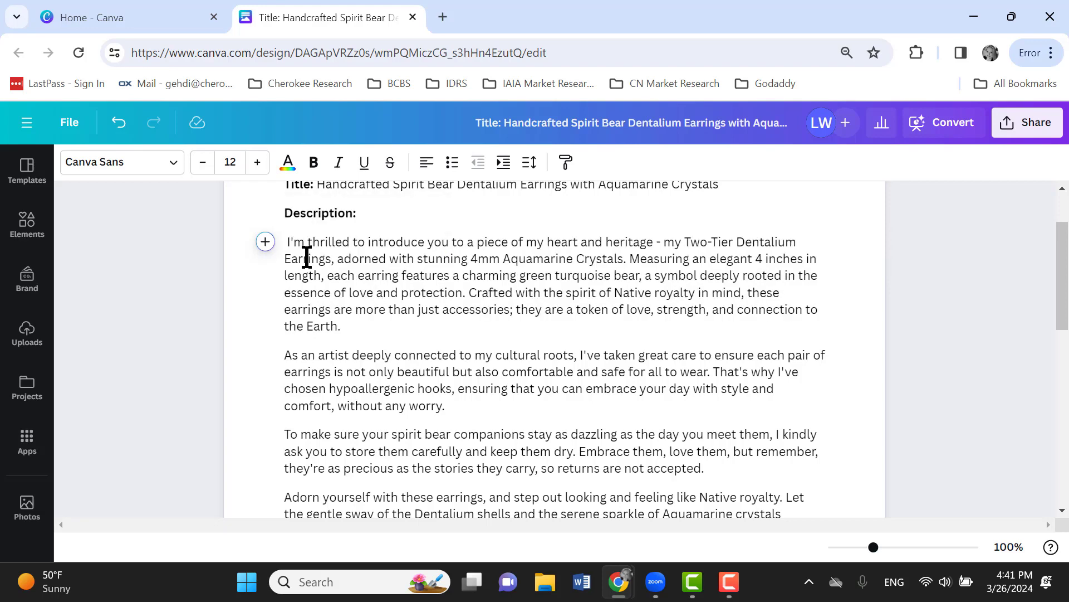
scroll(513, 346, "down", 2)
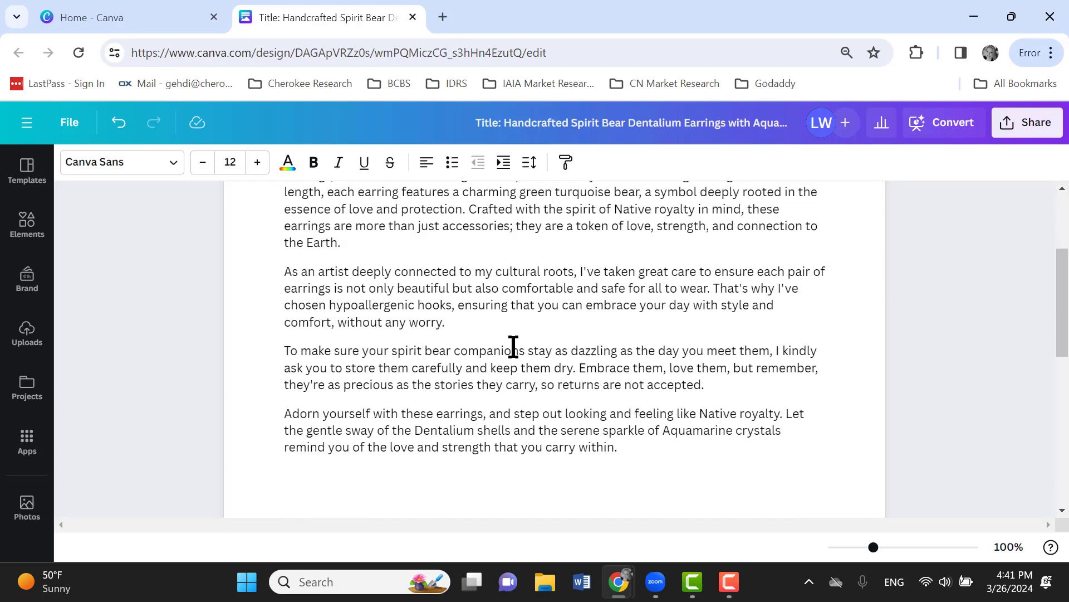
scroll(513, 345, "up", 3)
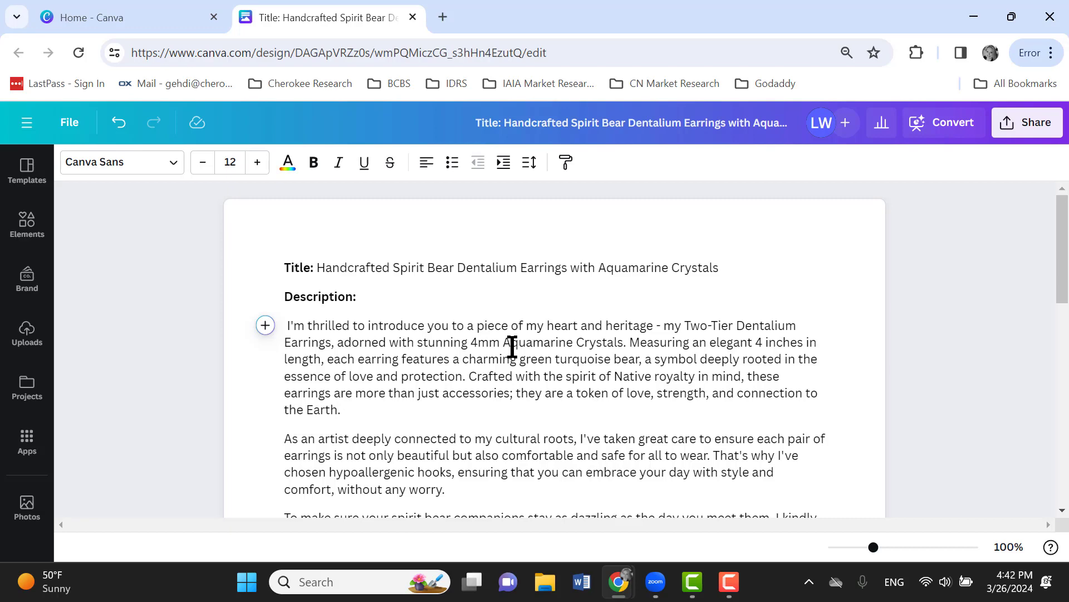
scroll(517, 354, "down", 2)
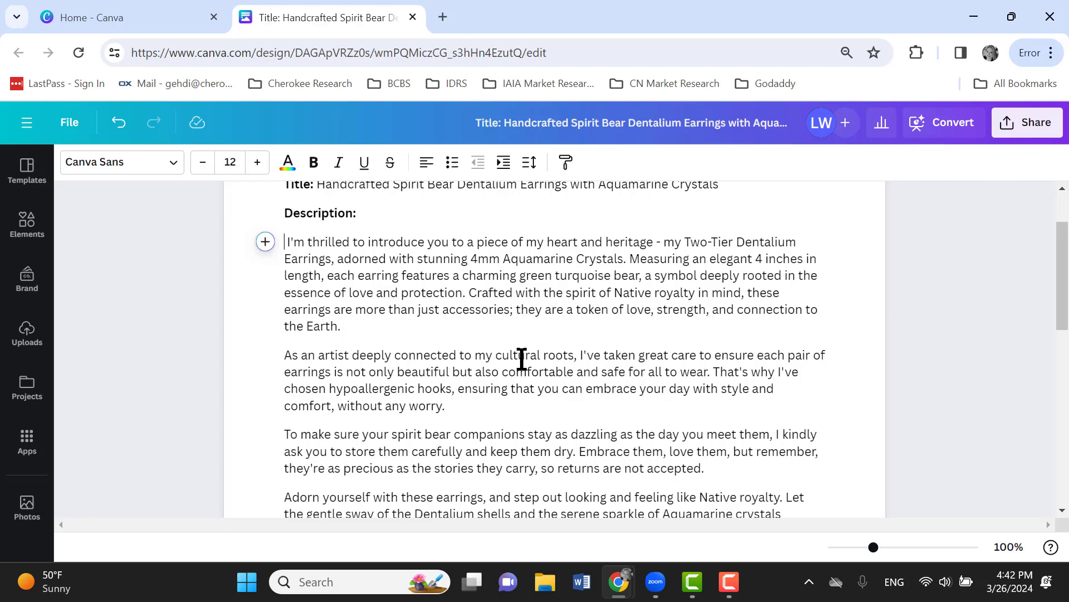
scroll(521, 359, "down", 3)
scroll(524, 360, "up", 3)
scroll(524, 359, "up", 3)
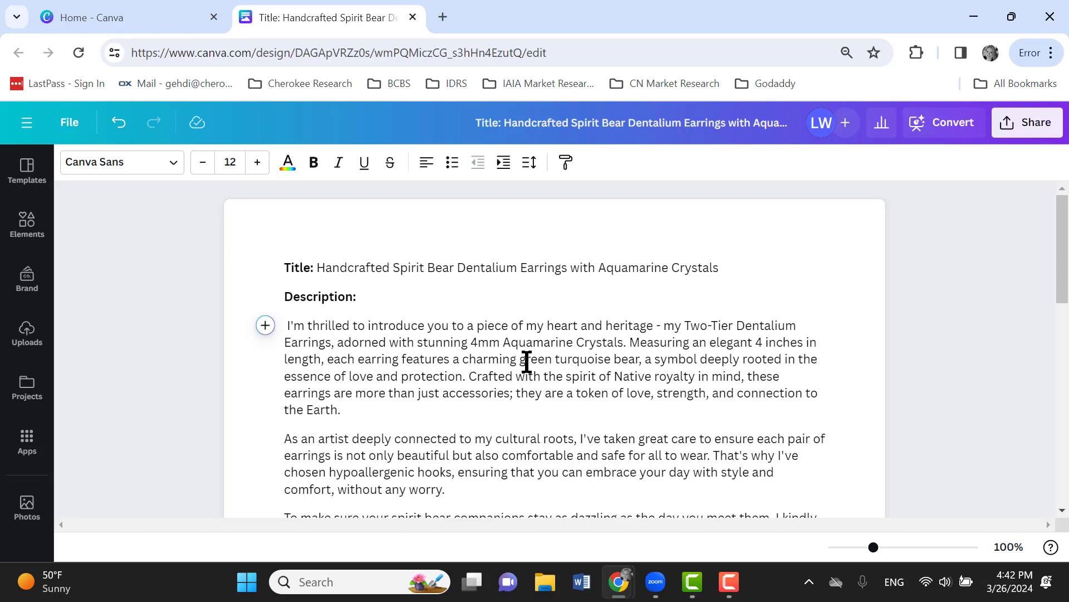
scroll(527, 362, "down", 2)
scroll(527, 362, "down", 4)
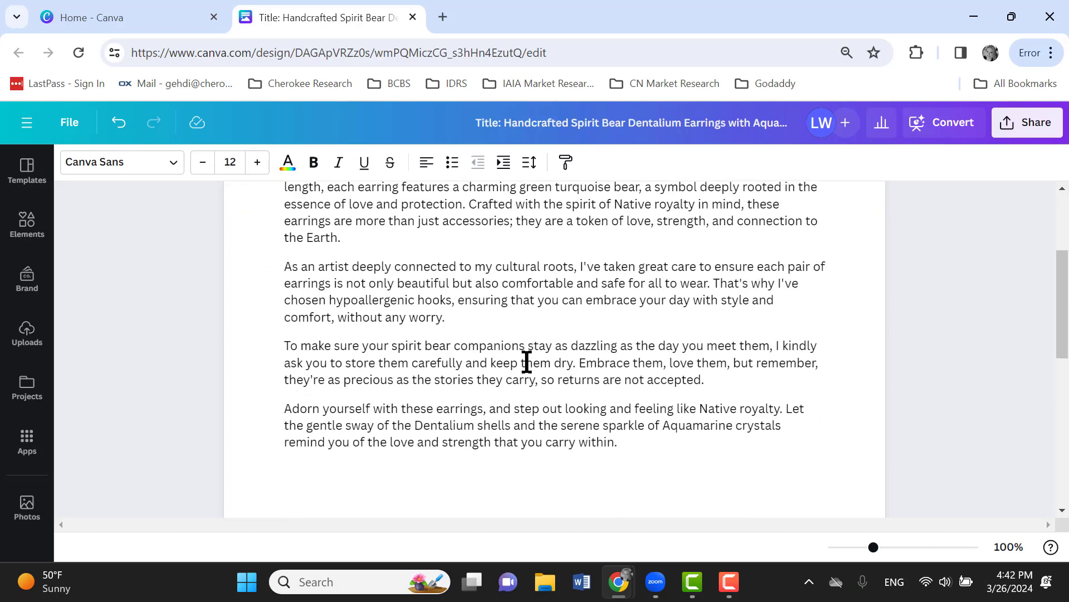
scroll(527, 362, "up", 4)
scroll(527, 362, "up", 2)
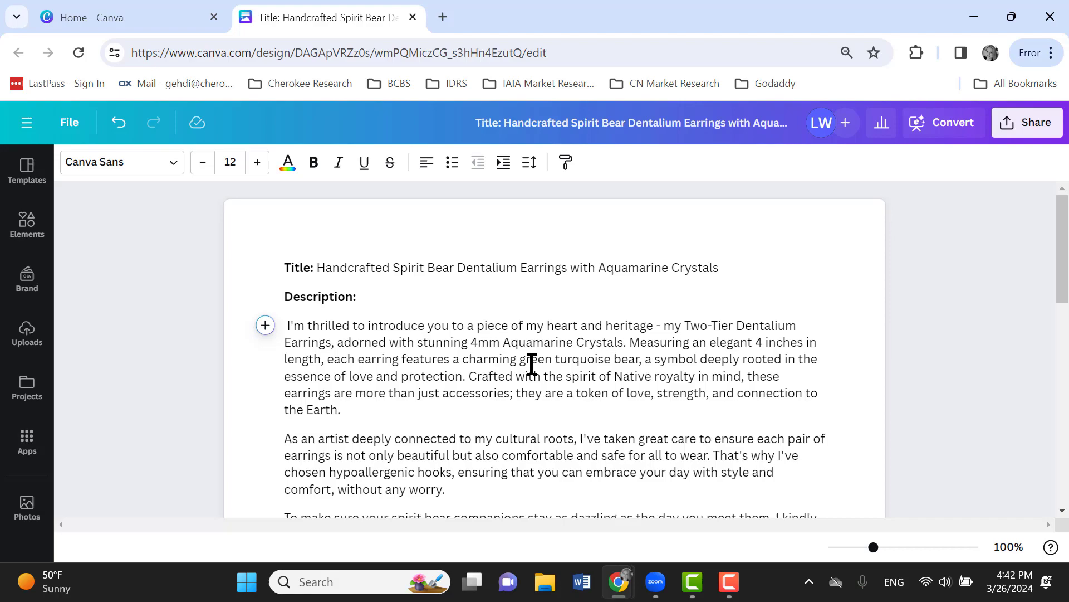
left_click_drag(1066, 249, 469, 77)
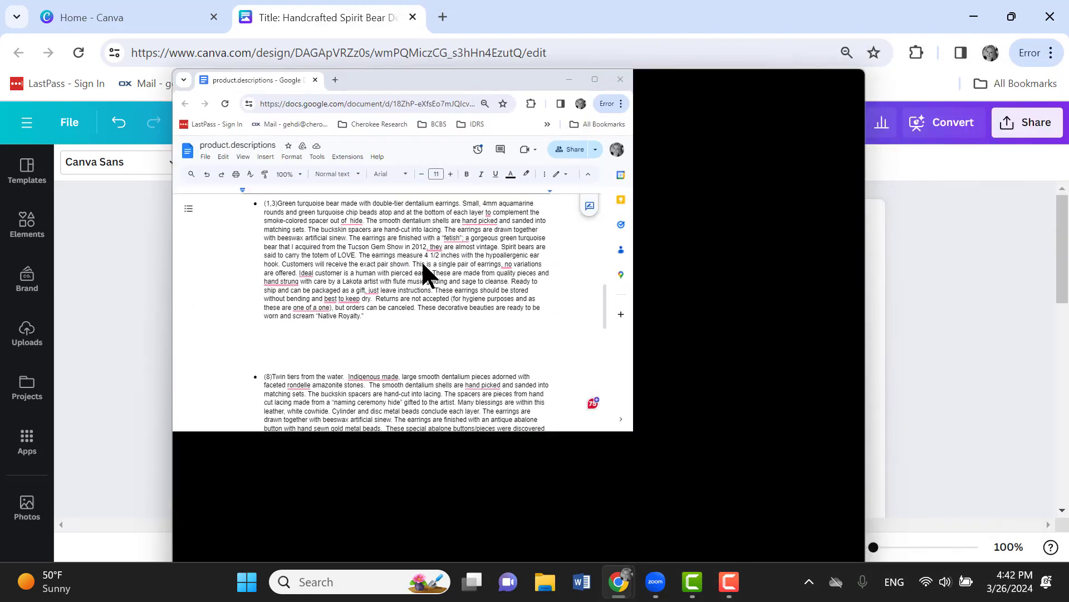
scroll(513, 401, "down", 5)
scroll(515, 401, "down", 5)
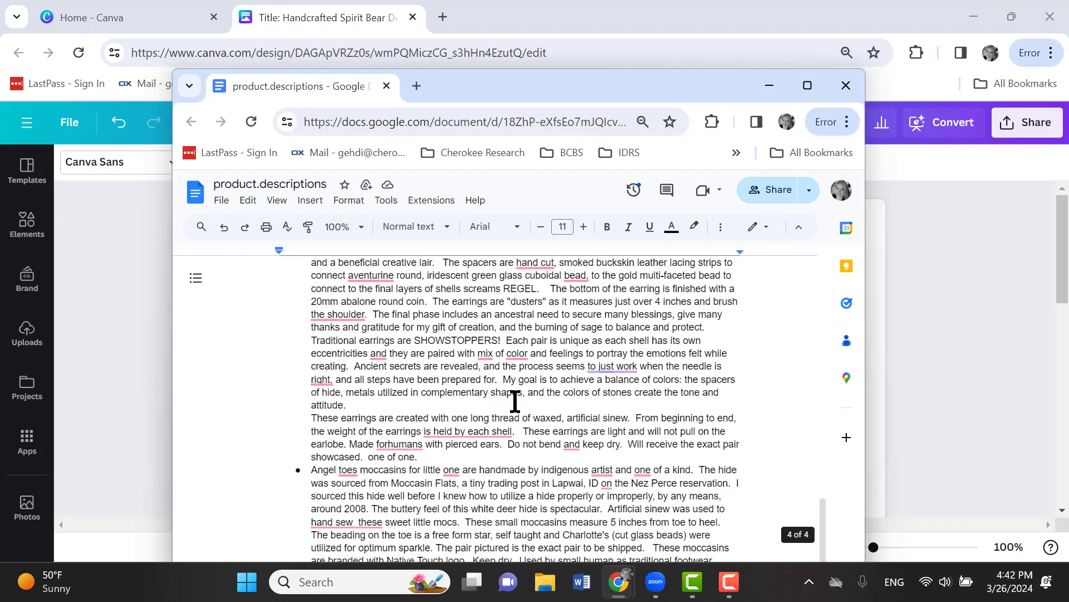
scroll(515, 401, "up", 15)
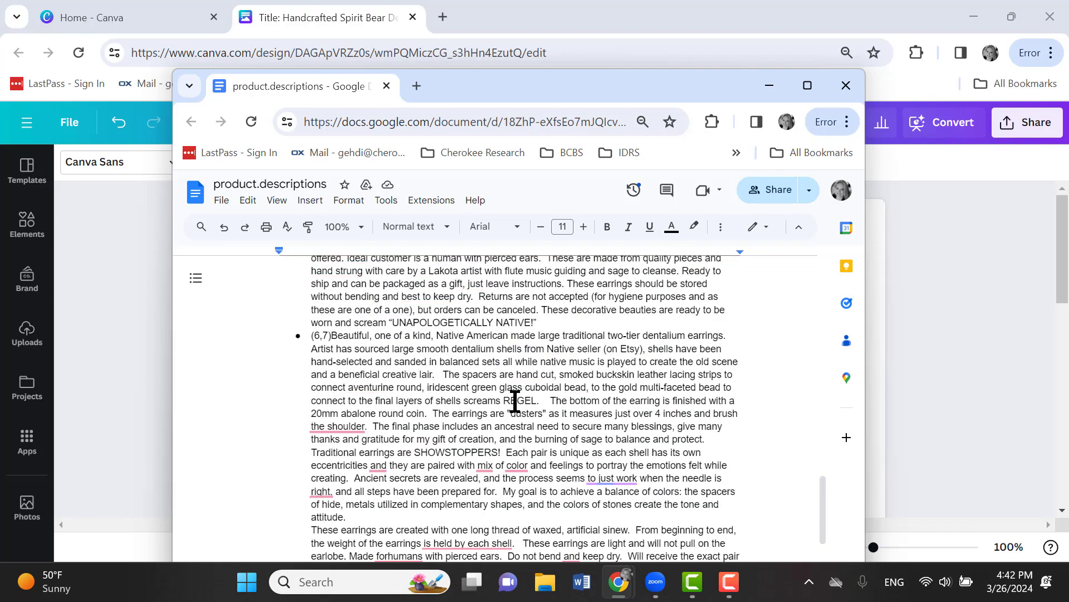
left_click_drag(543, 96, 795, 118)
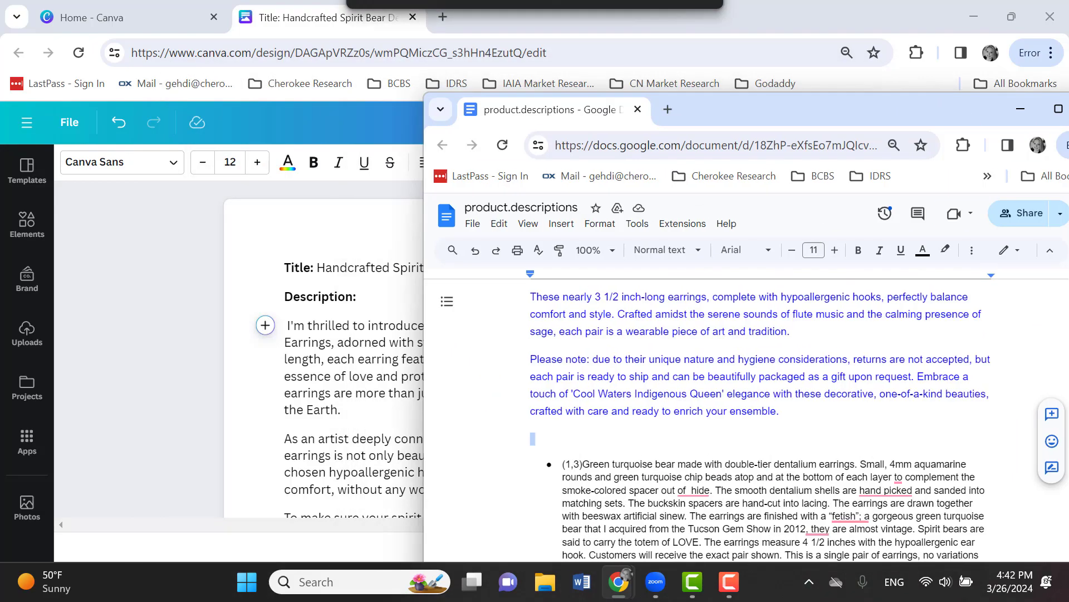
left_click(357, 362)
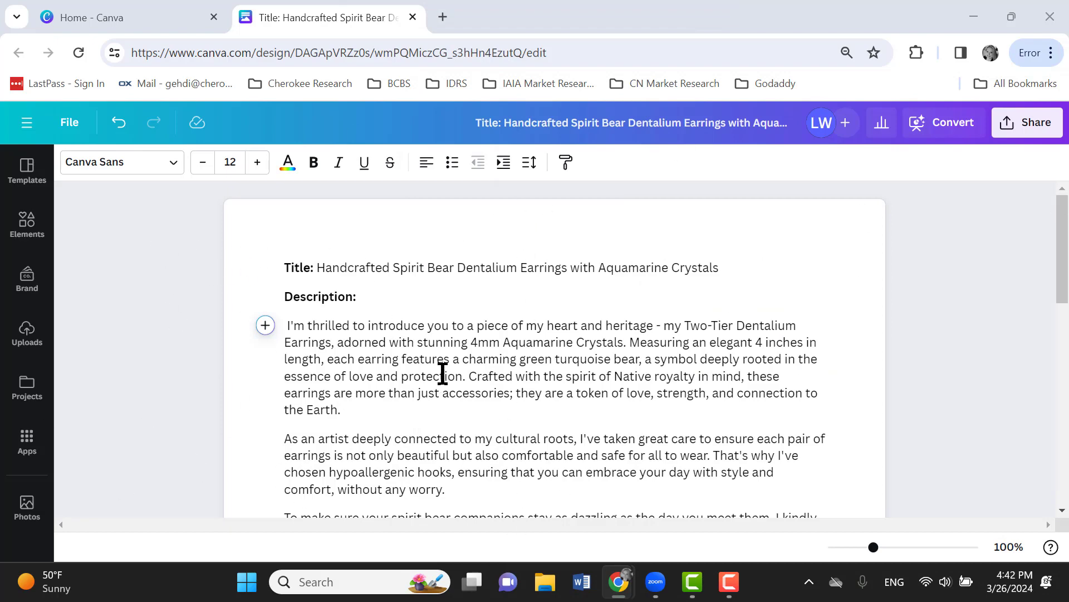
scroll(437, 378, "down", 2)
scroll(436, 377, "down", 3)
scroll(435, 377, "up", 3)
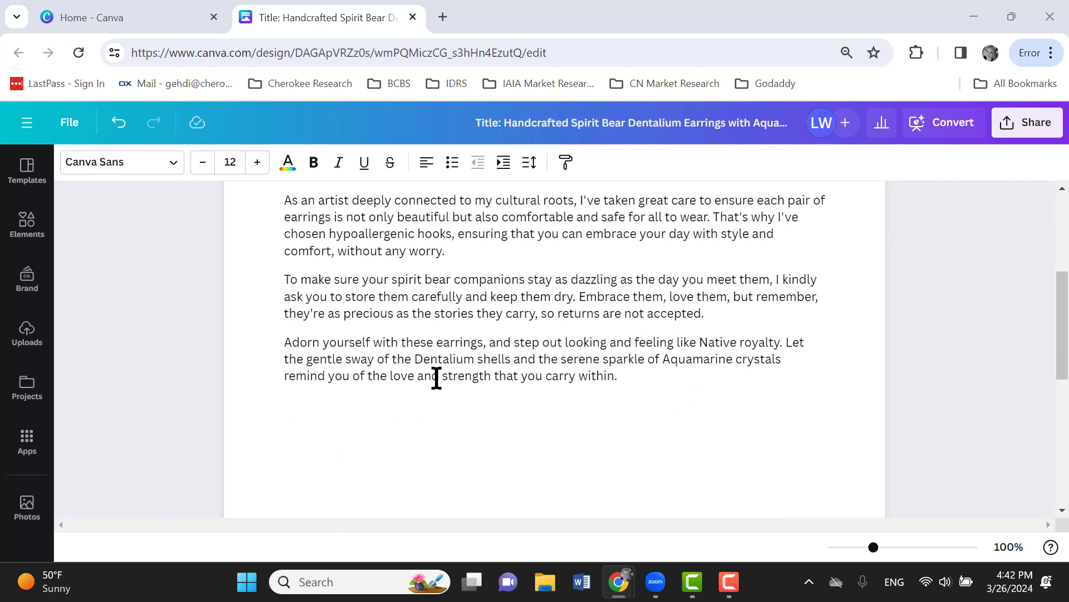
scroll(455, 390, "up", 2)
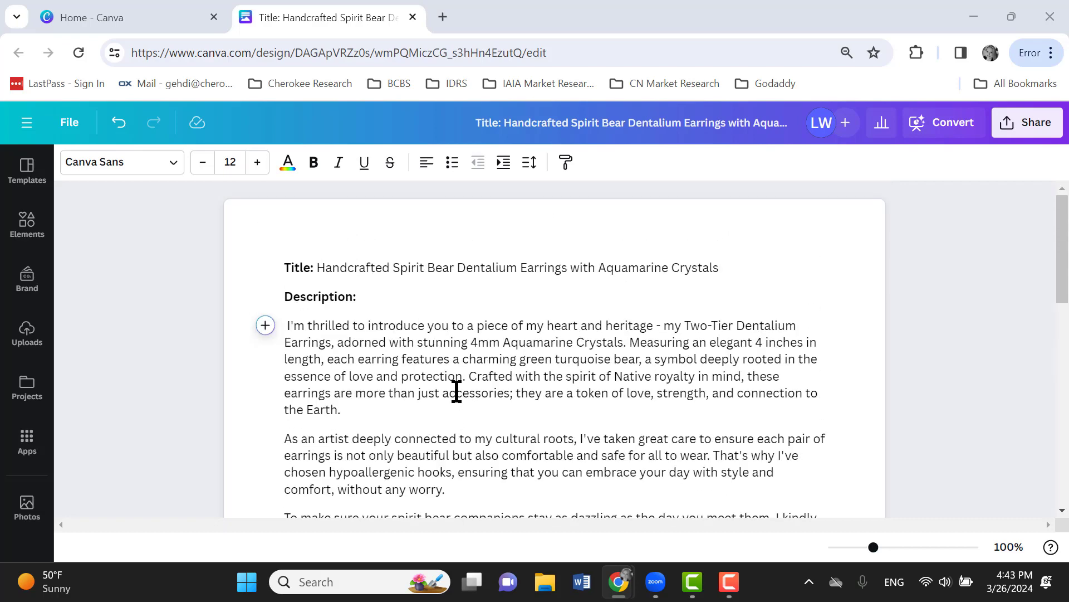